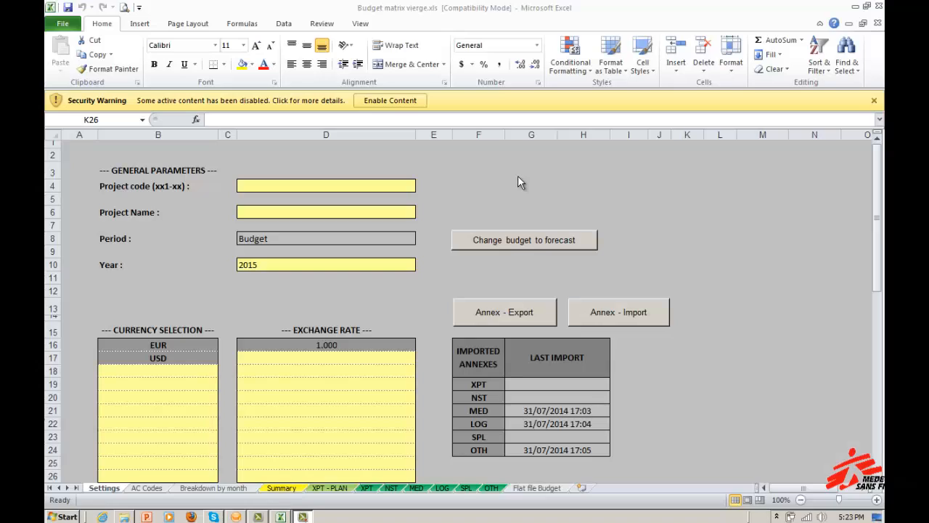
Enter CD1-03 as the project code and Coordination Kinshasa as the project name in the general parameters.
{"action": "left_click", "coordinate": [272, 186]}
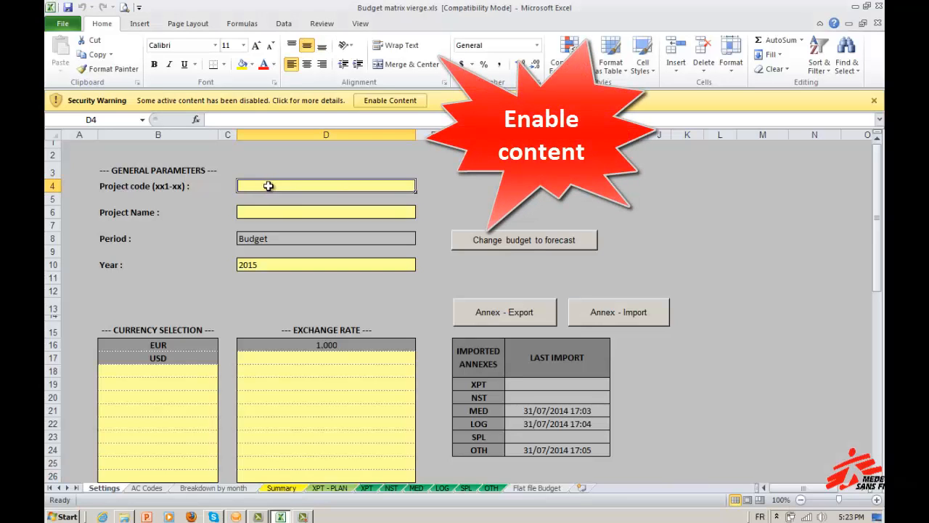
{"action": "double_click", "coordinate": [270, 187]}
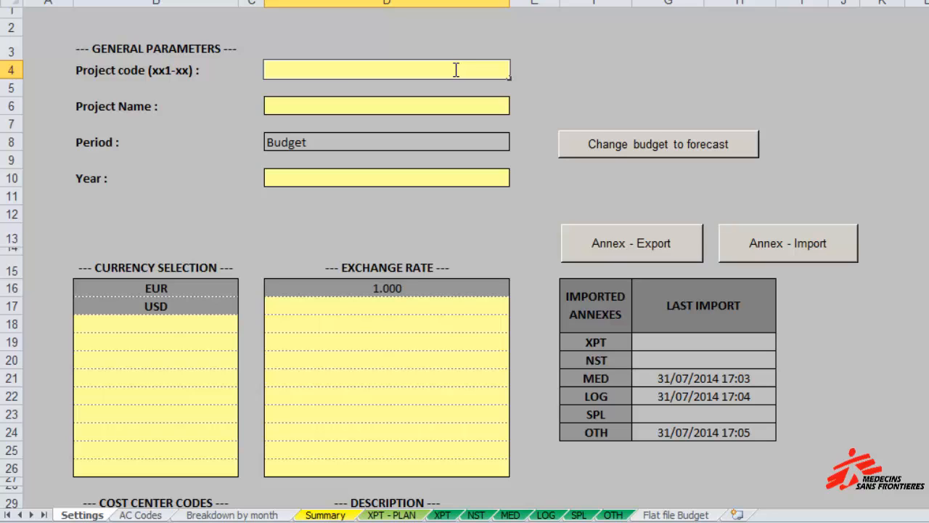
{"action": "type", "text": "CD1-03"}
{"action": "left_click", "coordinate": [467, 108]}
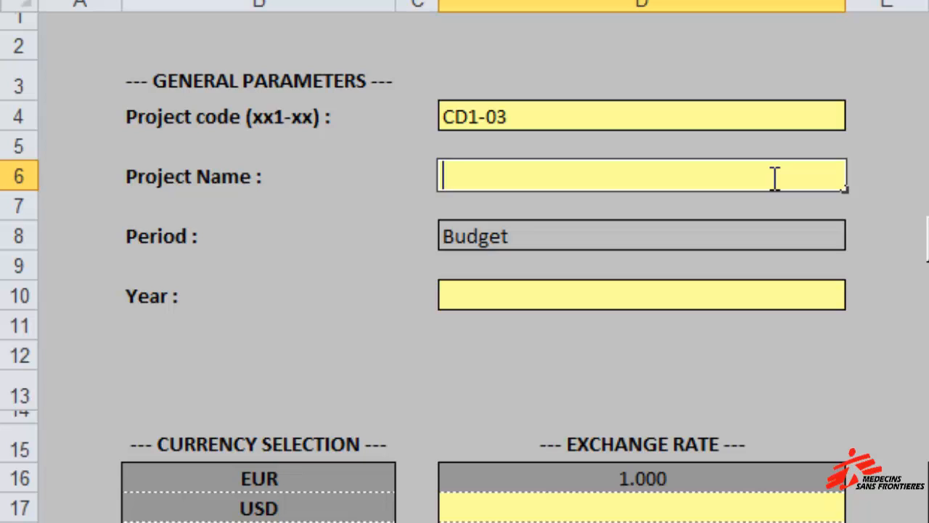
{"action": "type", "text": "Coor"}
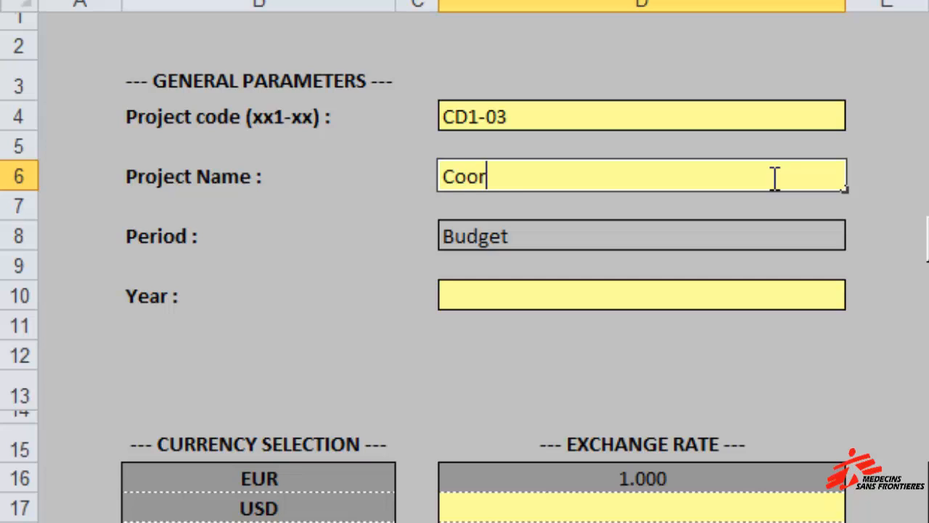
{"action": "type", "text": "dination "}
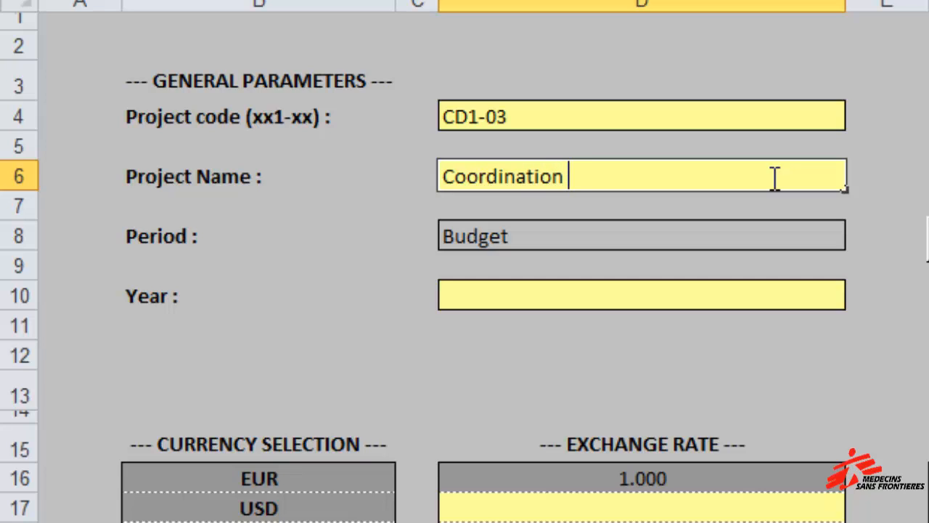
{"action": "type", "text": "Kinshasa"}
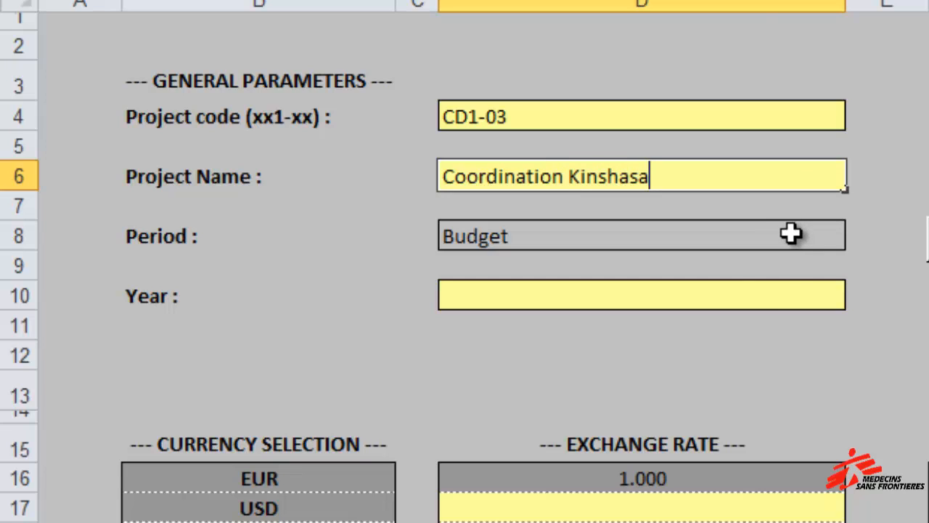
Set the budget year to 2015 in the general parameters.
{"action": "left_click", "coordinate": [769, 288]}
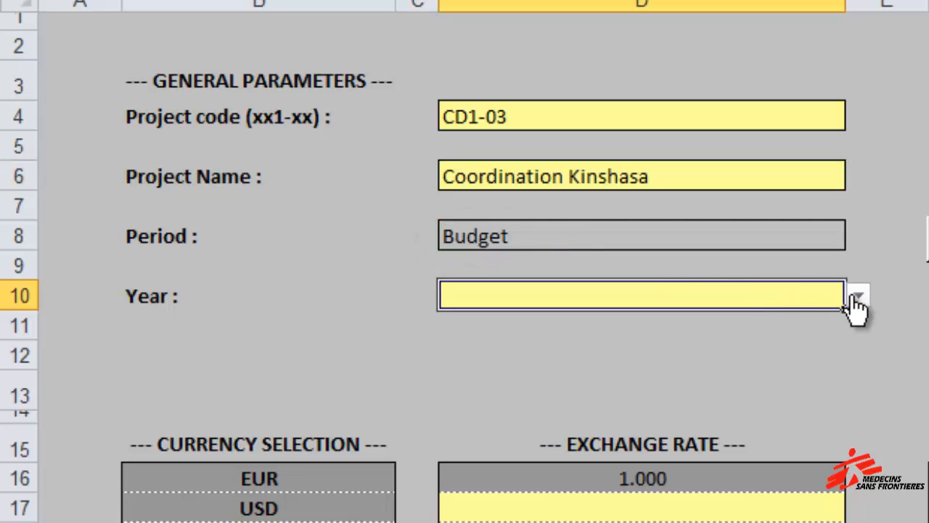
{"action": "left_click", "coordinate": [858, 295]}
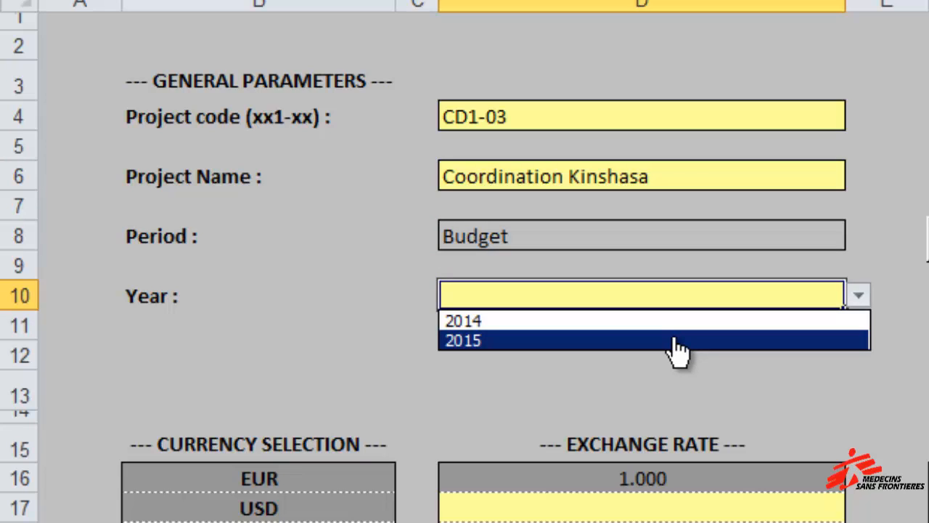
{"action": "left_click", "coordinate": [678, 341]}
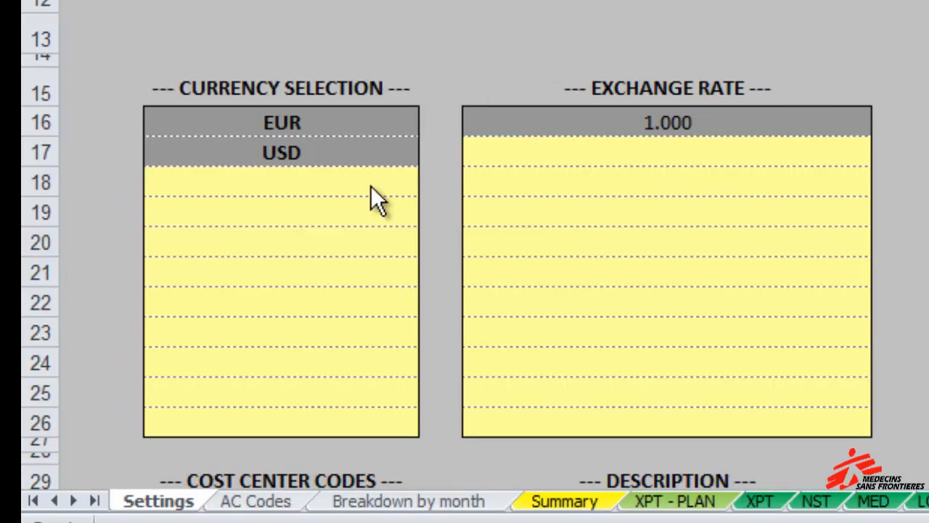
Add CDF as a currency in the first free row below USD in the currency selection.
{"action": "double_click", "coordinate": [348, 140]}
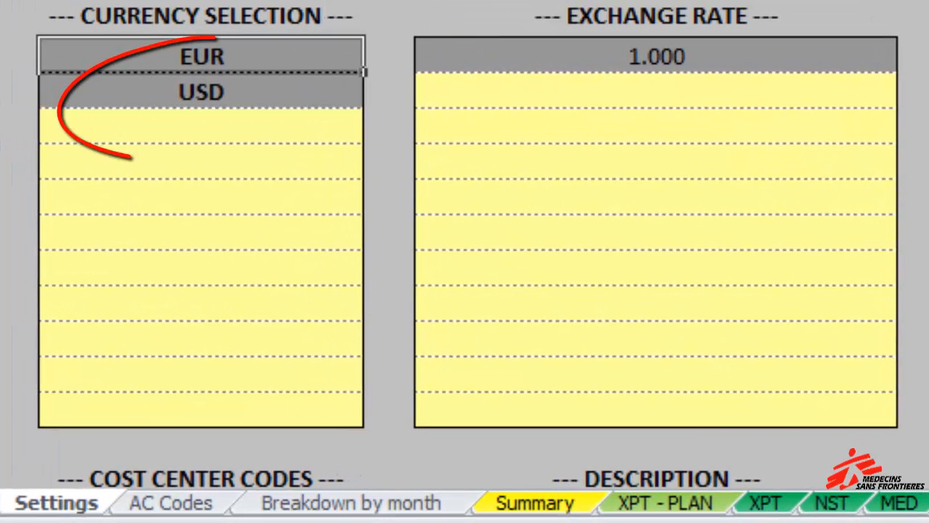
{"action": "left_click", "coordinate": [299, 143]}
{"action": "type", "text": "CDF"}
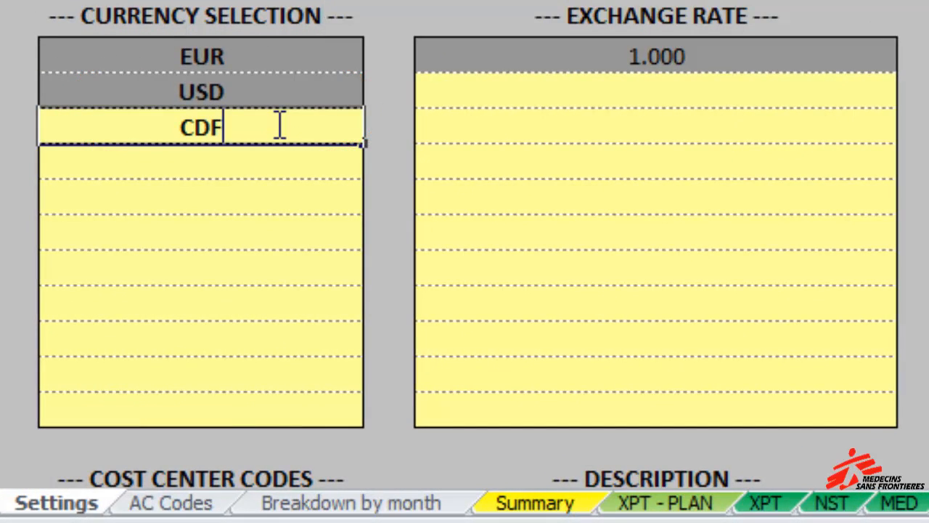
Enter the exchange rates 1.4 for USD and 865 for CDF.
{"action": "left_click", "coordinate": [638, 104]}
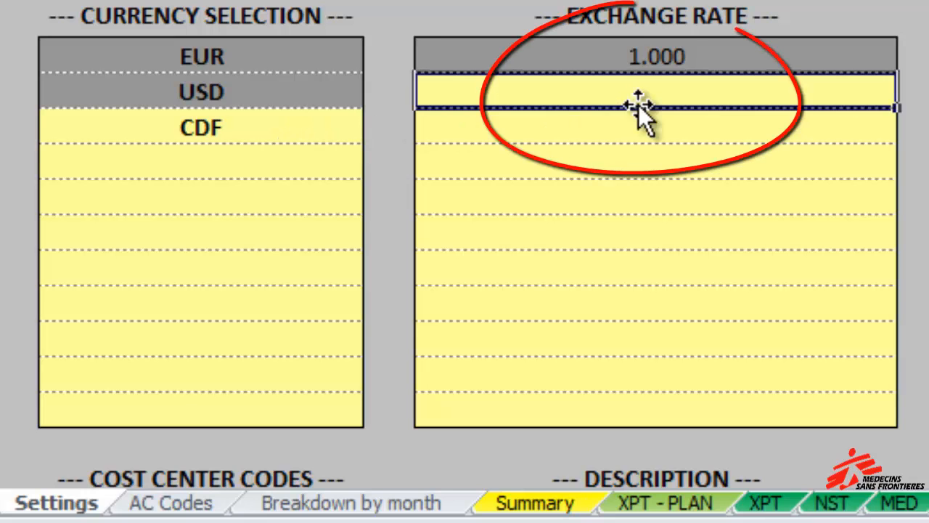
{"action": "type", "text": "1.4"}
{"action": "left_click", "coordinate": [637, 114]}
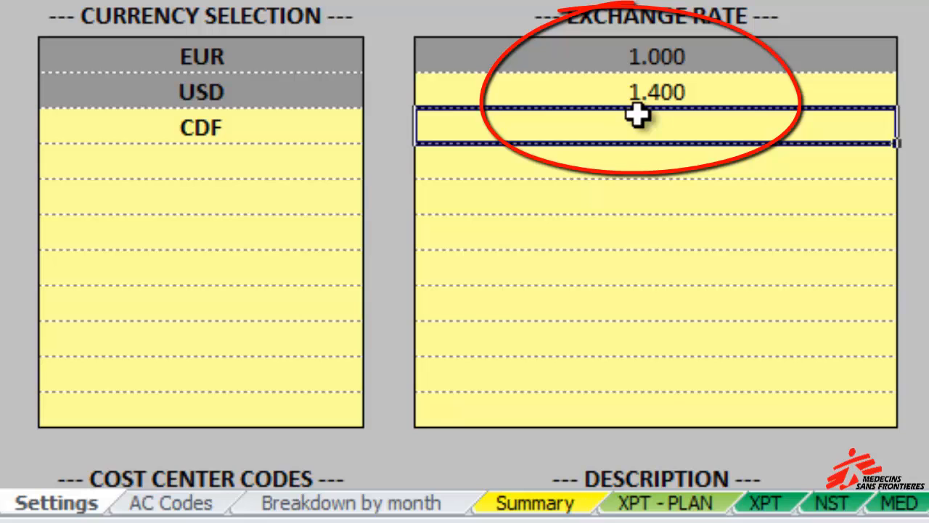
{"action": "type", "text": "52"}
{"action": "key", "text": "BackSpace"}
{"action": "key", "text": "BackSpace"}
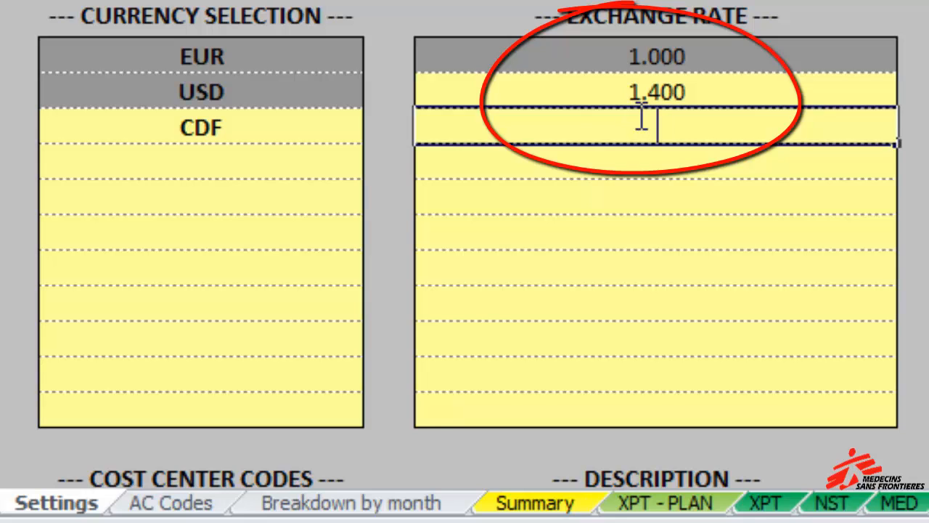
{"action": "type", "text": "865"}
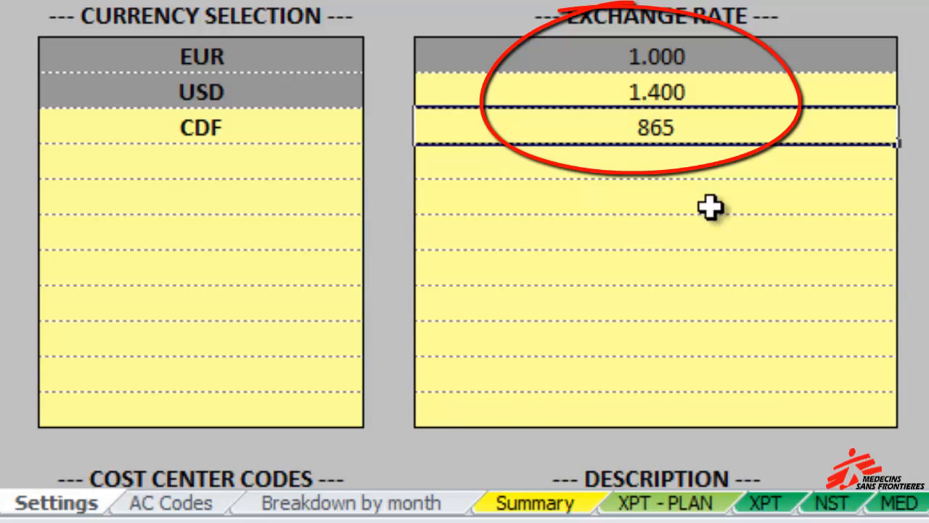
{"action": "left_click", "coordinate": [722, 207]}
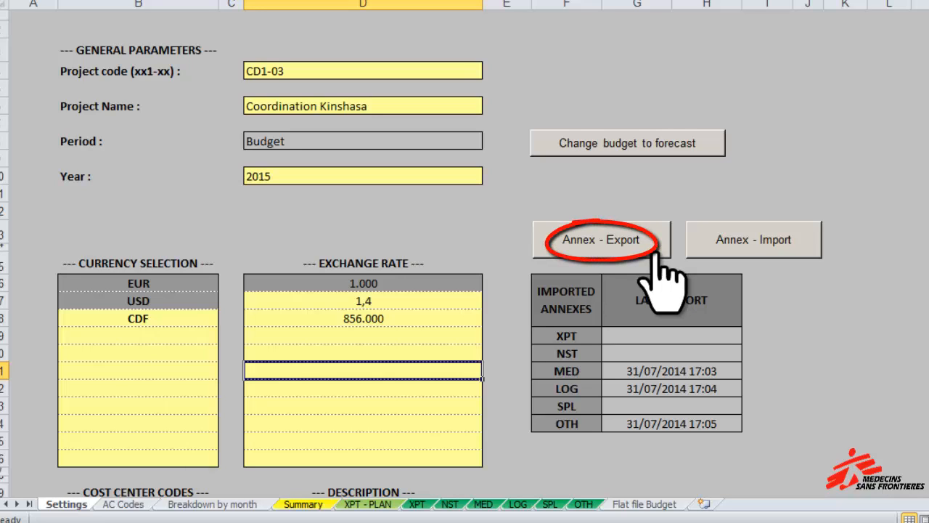
Export the MED annex to a separate file and dismiss the export message.
{"action": "left_click", "coordinate": [655, 251]}
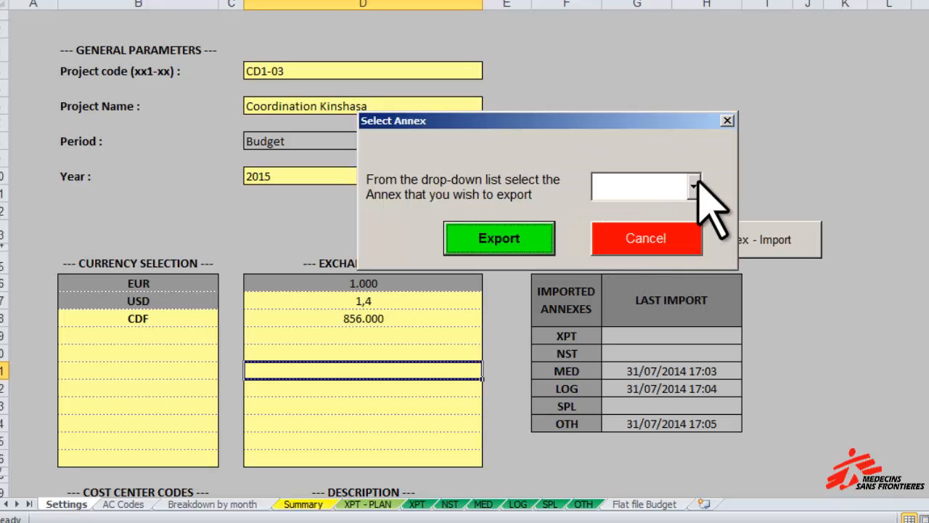
{"action": "left_click", "coordinate": [694, 186]}
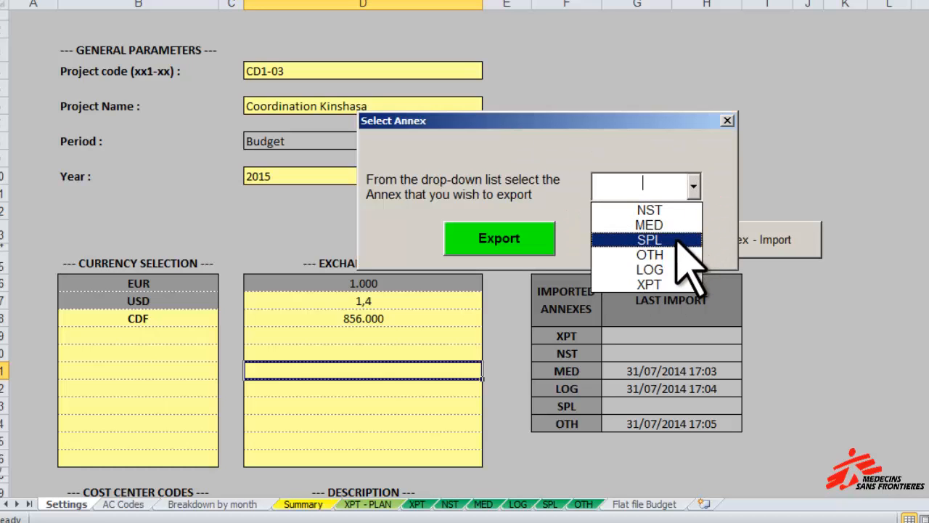
{"action": "left_click", "coordinate": [649, 225]}
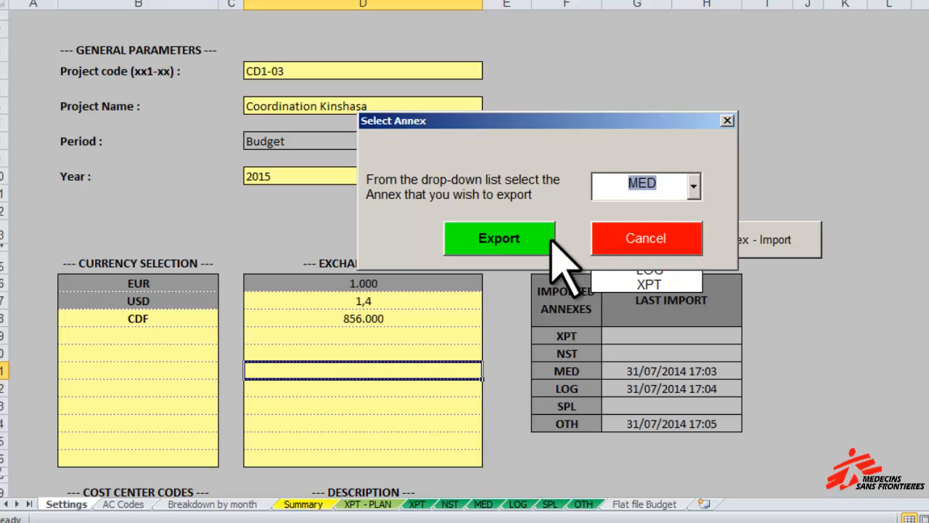
{"action": "left_click", "coordinate": [526, 238]}
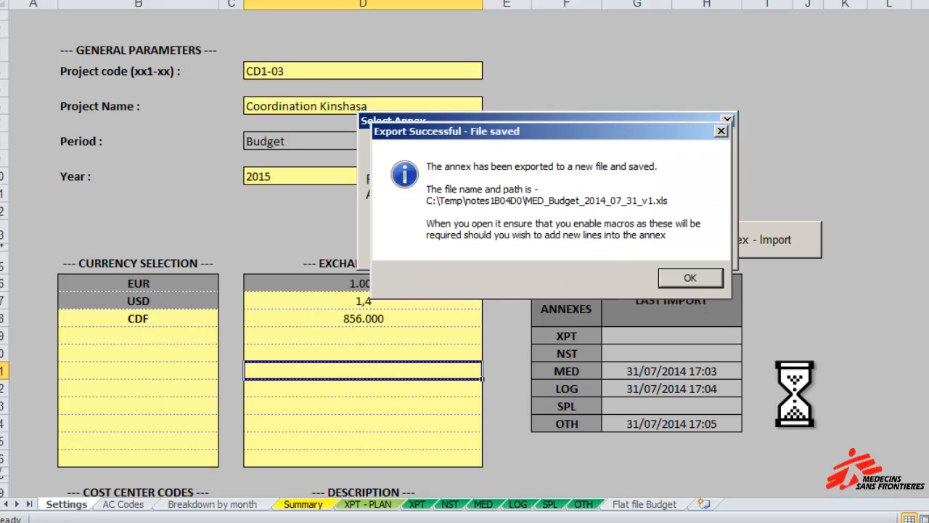
{"action": "left_click", "coordinate": [693, 279]}
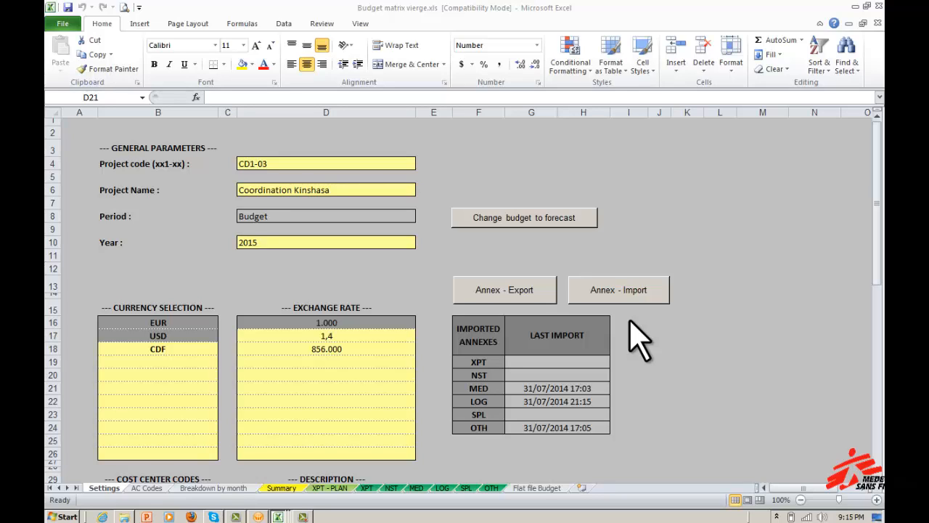
Import the LOG annex from the already open file LOG_Budget_2014_07_31_v1.xls and dismiss the import message.
{"action": "left_click", "coordinate": [635, 291]}
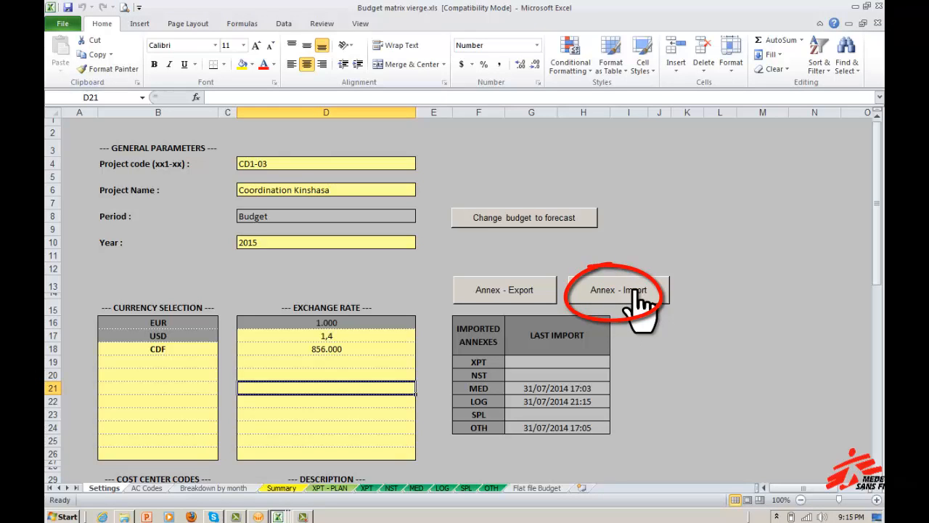
{"action": "left_click", "coordinate": [635, 291]}
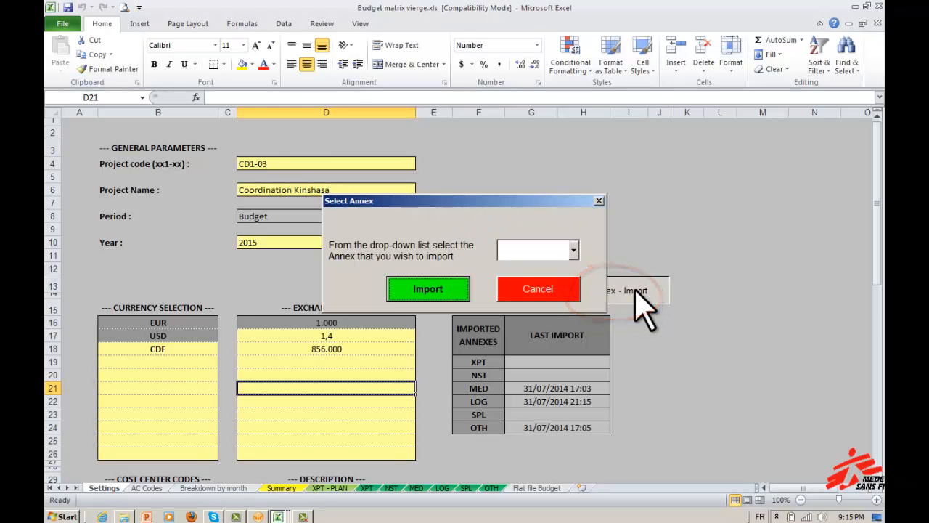
{"action": "left_click", "coordinate": [573, 251]}
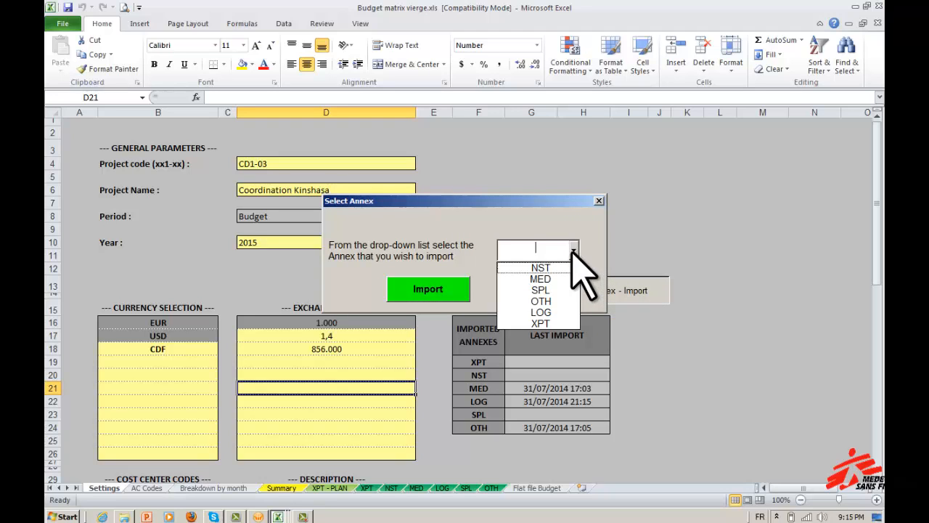
{"action": "left_click", "coordinate": [553, 313]}
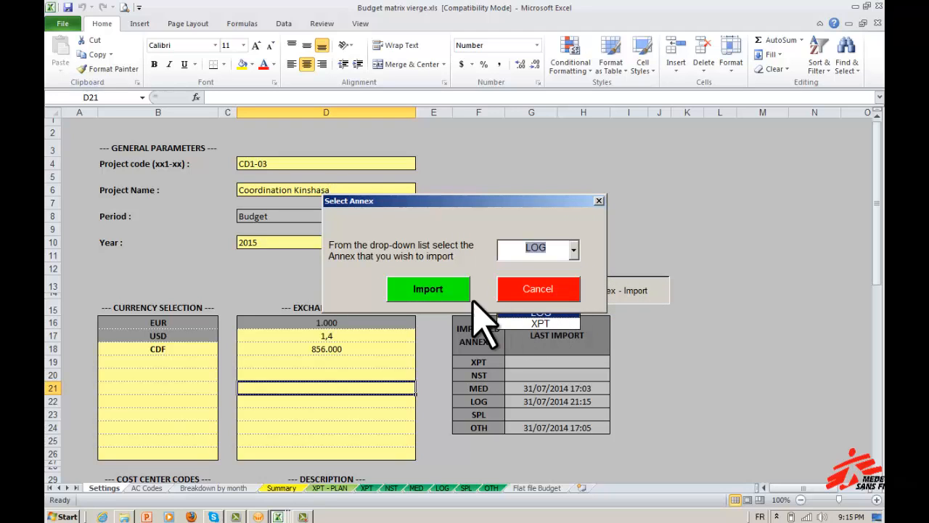
{"action": "left_click", "coordinate": [439, 291]}
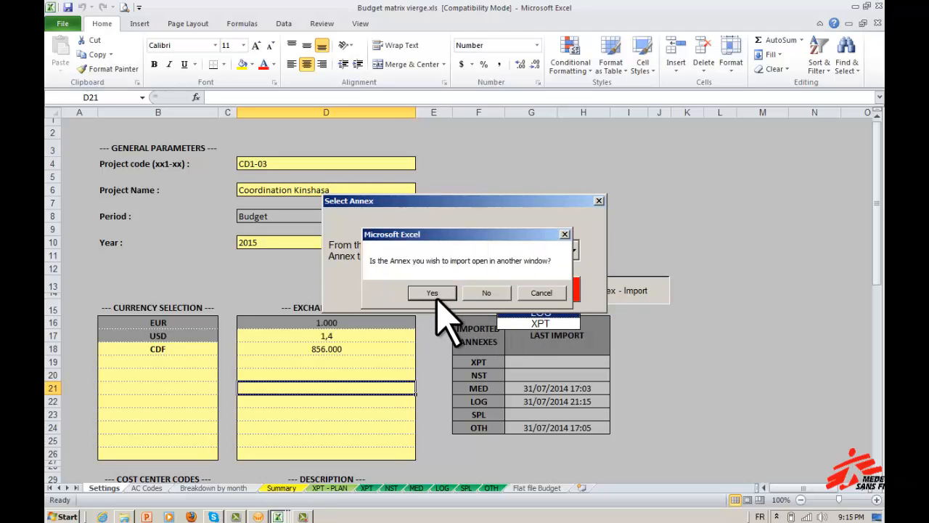
{"action": "left_click", "coordinate": [431, 293]}
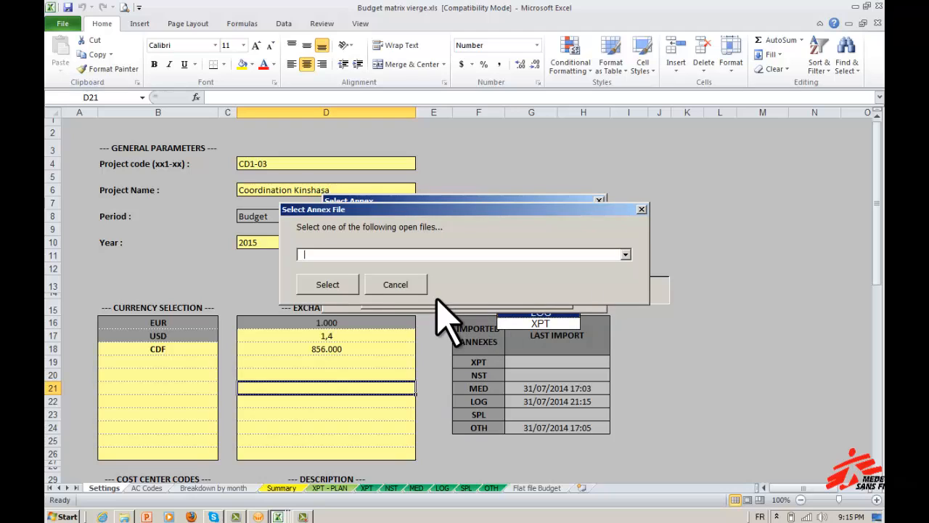
{"action": "left_click", "coordinate": [625, 254]}
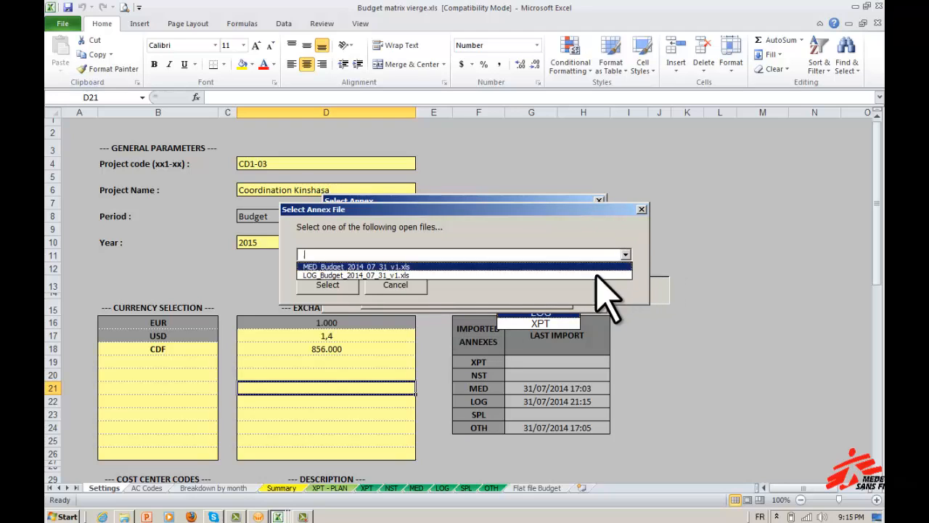
{"action": "left_click", "coordinate": [590, 276]}
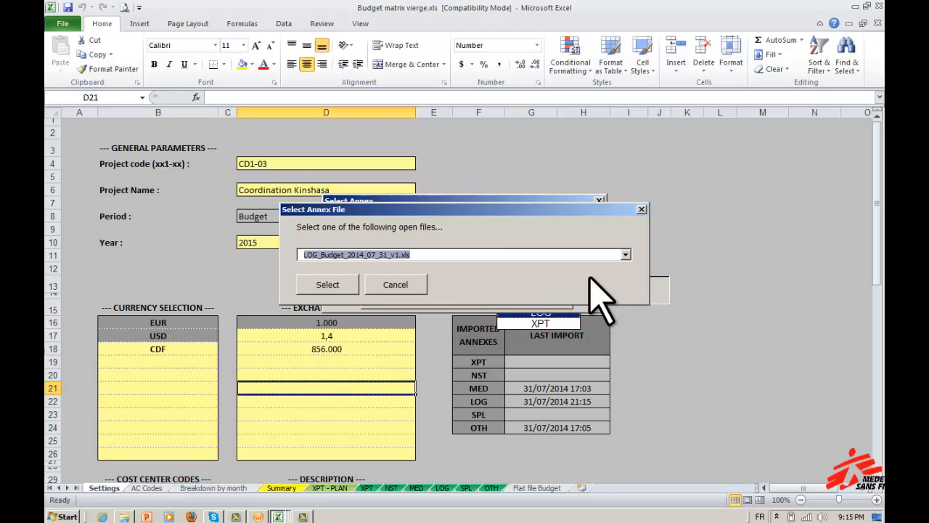
{"action": "left_click", "coordinate": [315, 278]}
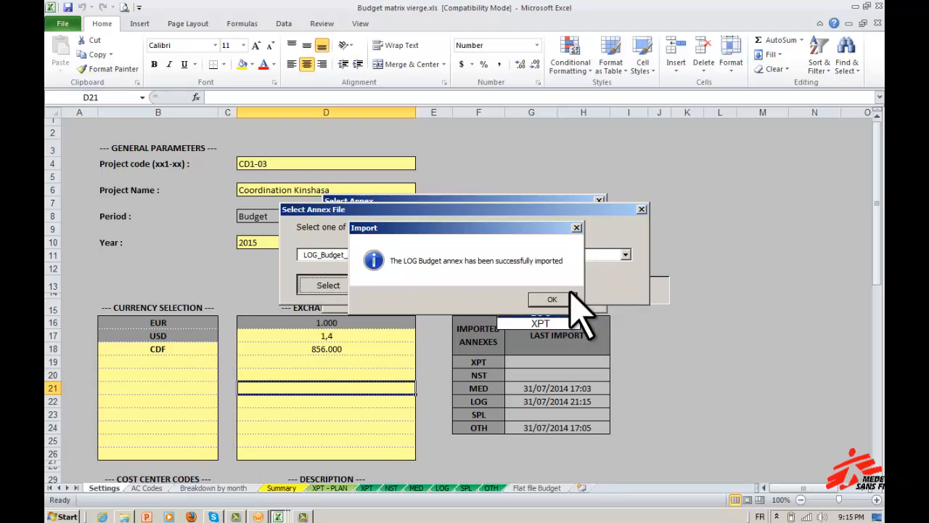
{"action": "left_click", "coordinate": [553, 299]}
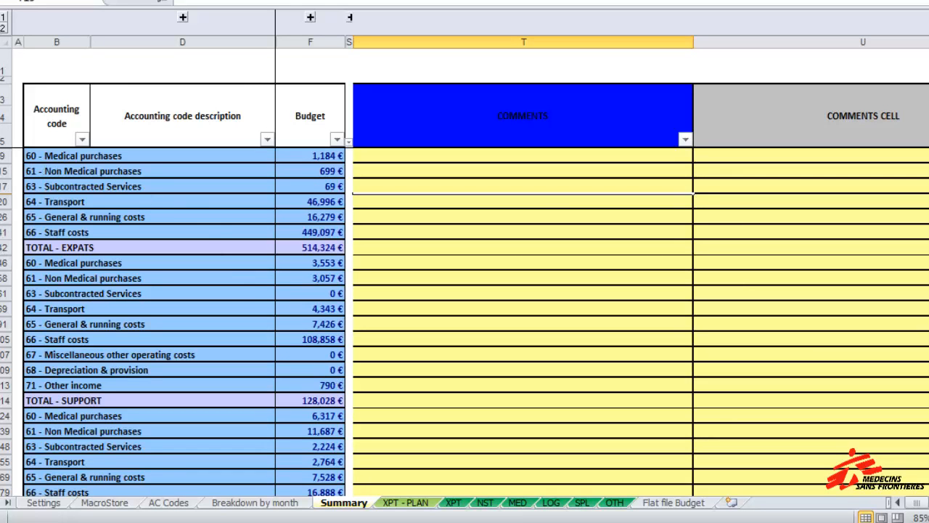
Review the Summary sheet's totals for expats, support, operations and non recurring costs, down to the total net expenses.
{"action": "left_click", "coordinate": [7, 246]}
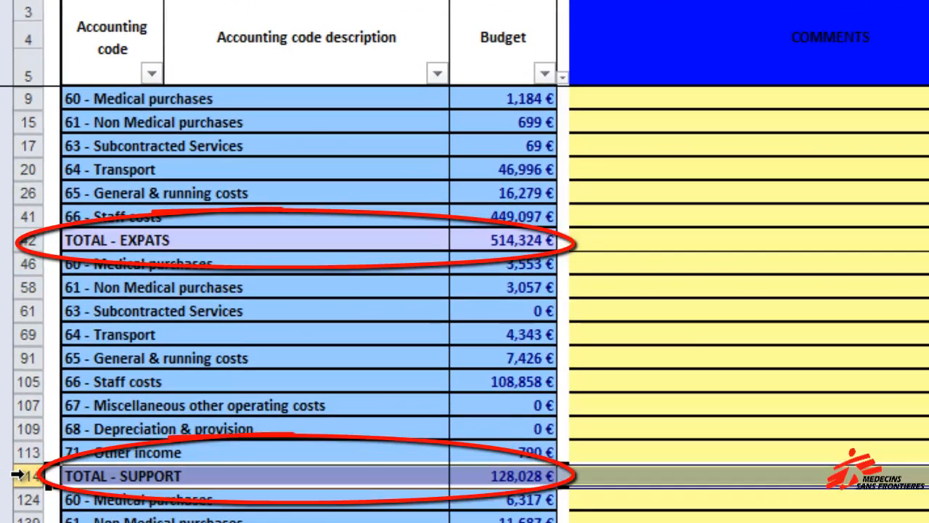
{"action": "scroll", "coordinate": [79, 326], "scroll_direction": "down", "scroll_amount": 3}
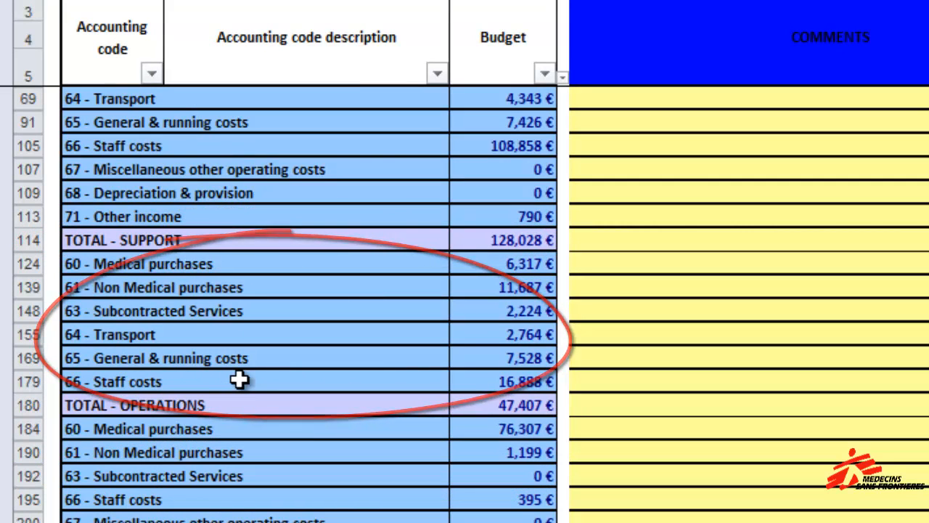
{"action": "scroll", "coordinate": [247, 357], "scroll_direction": "down", "scroll_amount": 1}
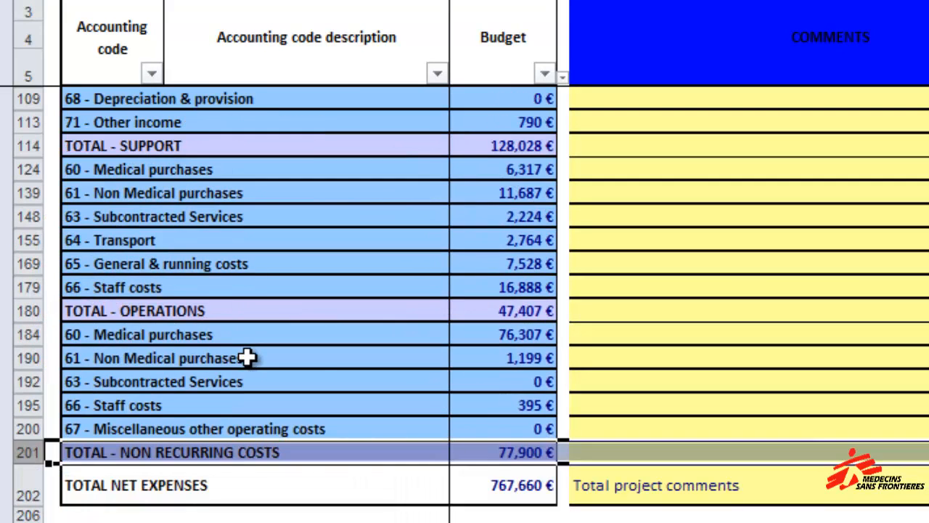
{"action": "scroll", "coordinate": [247, 357], "scroll_direction": "down", "scroll_amount": 5}
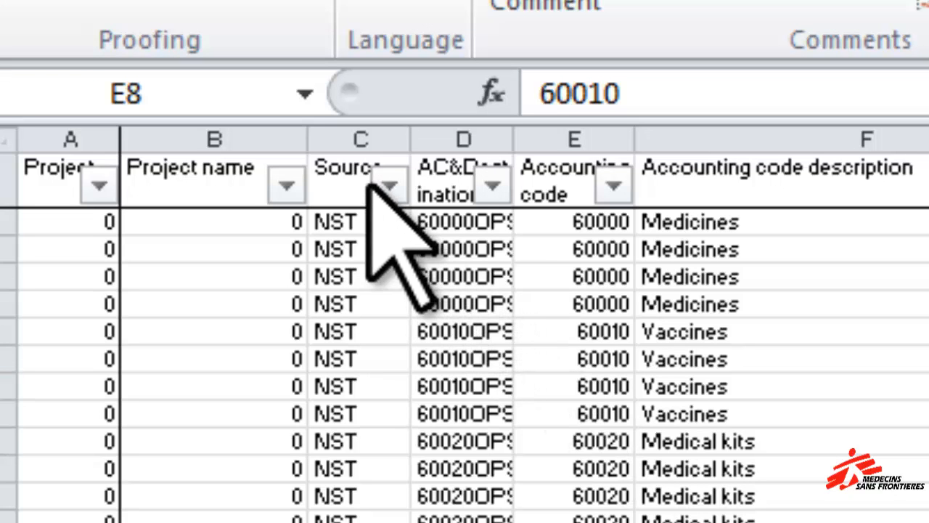
Filter the Source column of the flat file budget to show only the NST entries.
{"action": "left_click", "coordinate": [389, 187]}
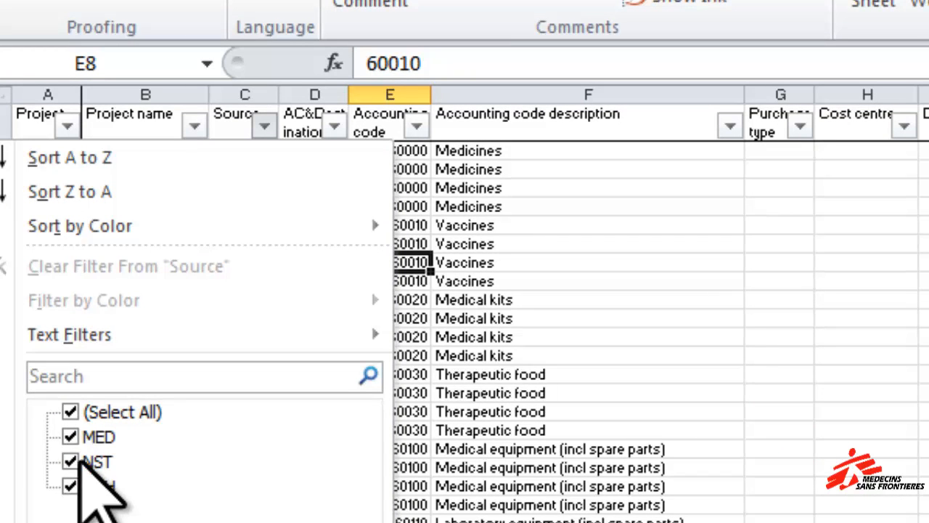
{"action": "left_click", "coordinate": [72, 412]}
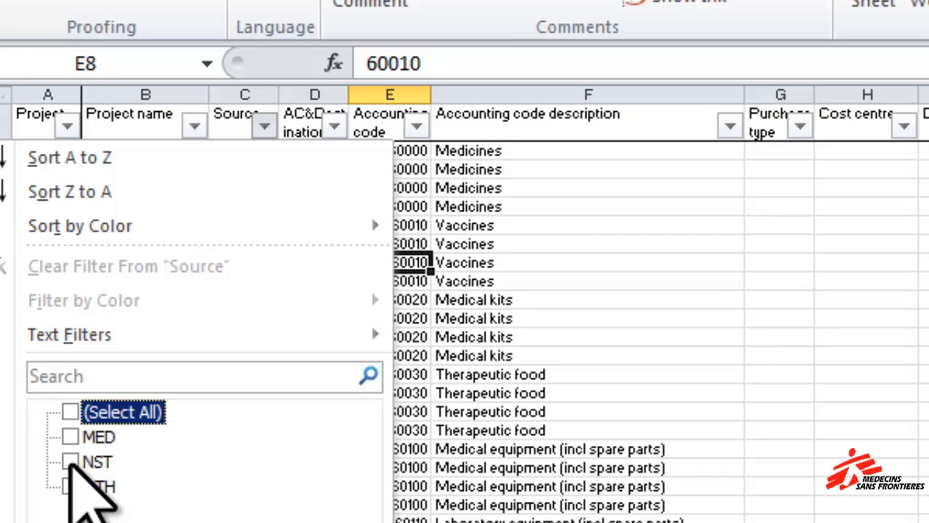
{"action": "left_click", "coordinate": [71, 462]}
{"action": "left_click", "coordinate": [225, 522]}
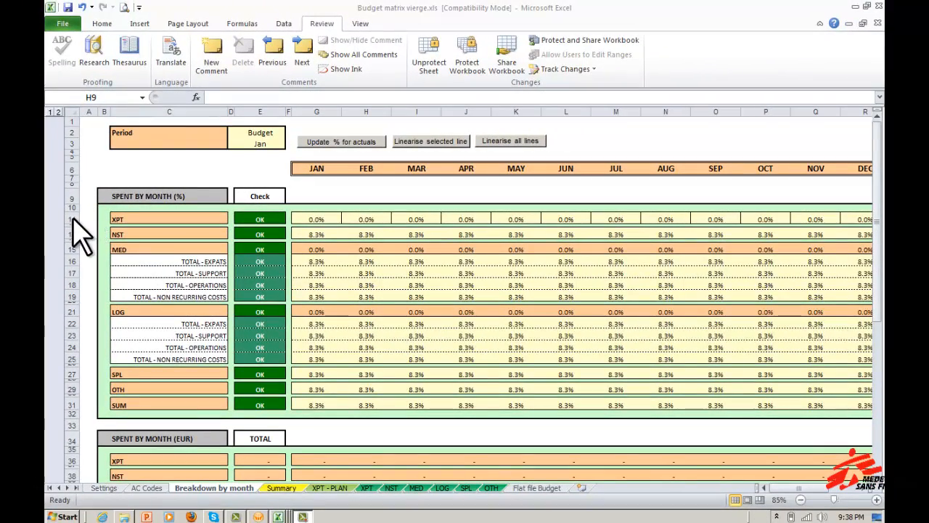
Linearise the XPT line of the monthly spending percentages in the Breakdown by month sheet.
{"action": "left_click", "coordinate": [71, 219]}
{"action": "left_click", "coordinate": [62, 217]}
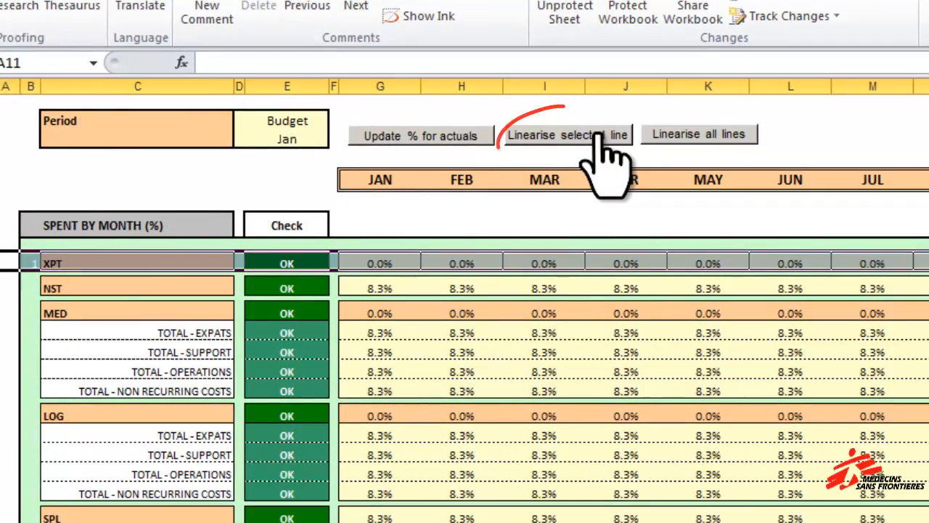
{"action": "left_click", "coordinate": [540, 138]}
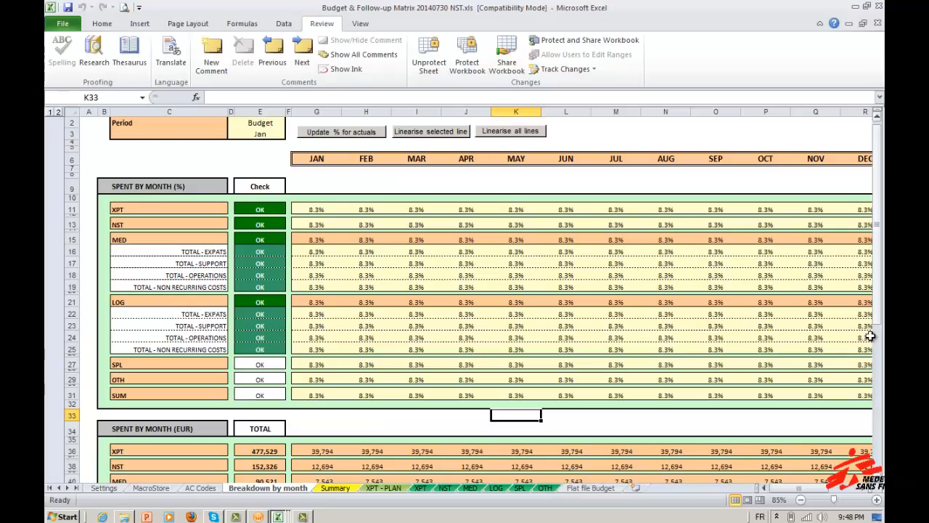
Review the Spent by month (EUR) table with the totals and monthly amounts for each budget category.
{"action": "left_click_drag", "start_coordinate": [875, 309], "coordinate": [875, 363]}
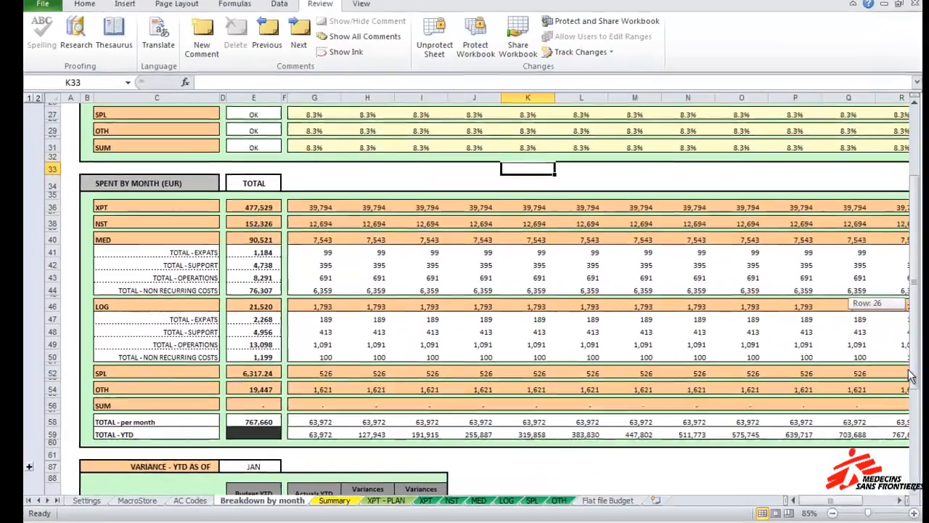
{"action": "scroll", "coordinate": [464, 279], "scroll_direction": "up", "scroll_amount": 1}
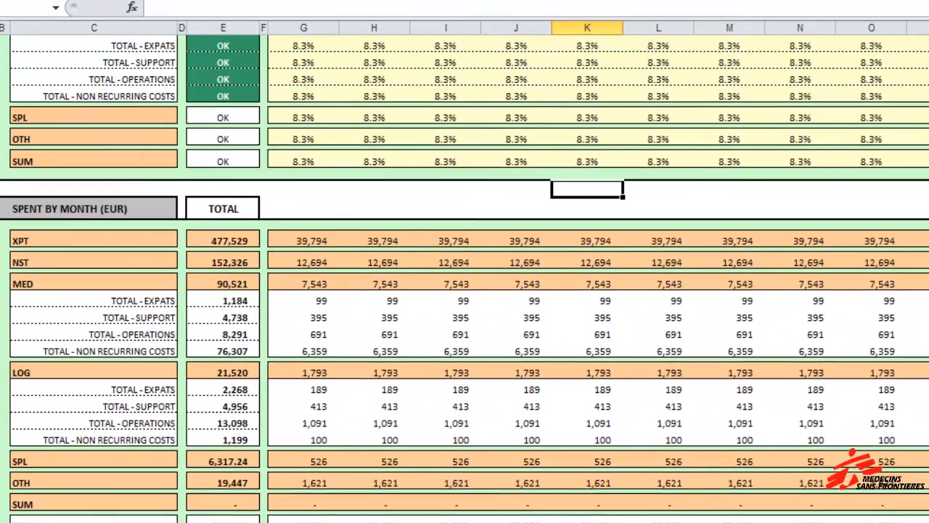
{"action": "scroll", "coordinate": [465, 279], "scroll_direction": "down", "scroll_amount": 1}
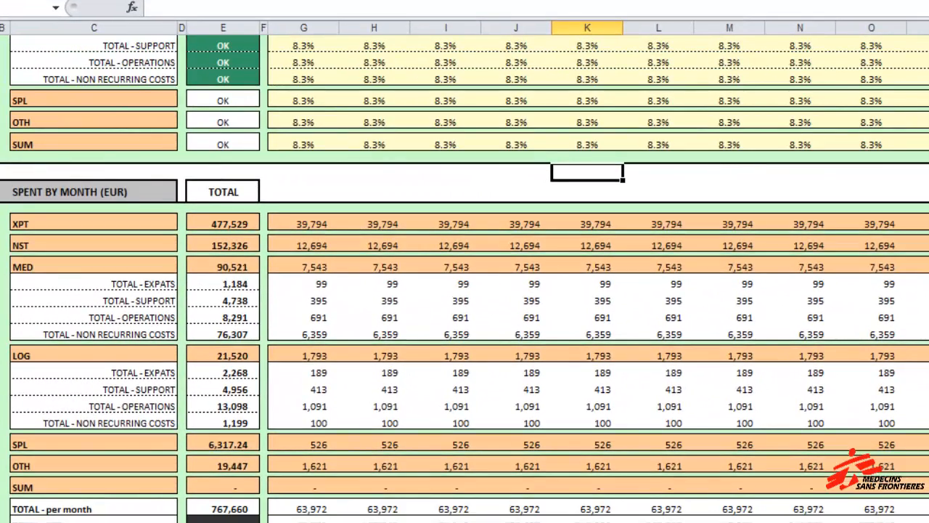